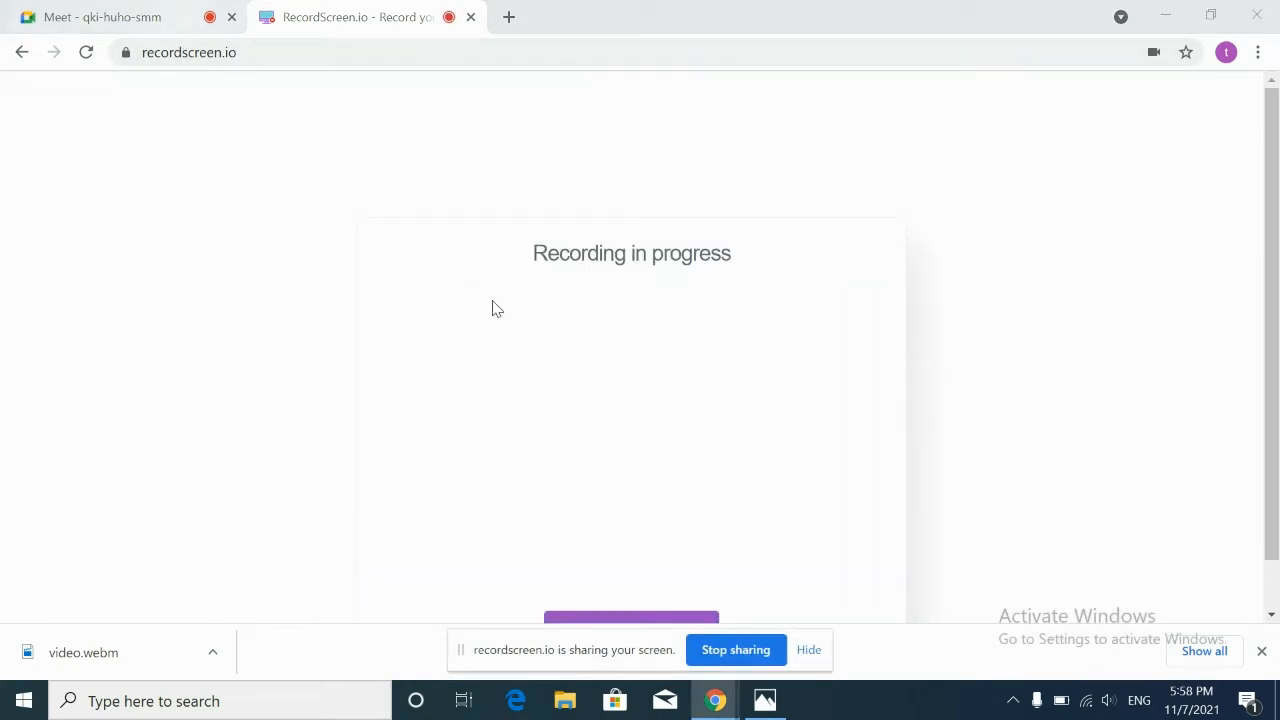
Return to the Meet call, adjust volume, and clear the downloads strip and default-browser notice.
left_click(150, 18)
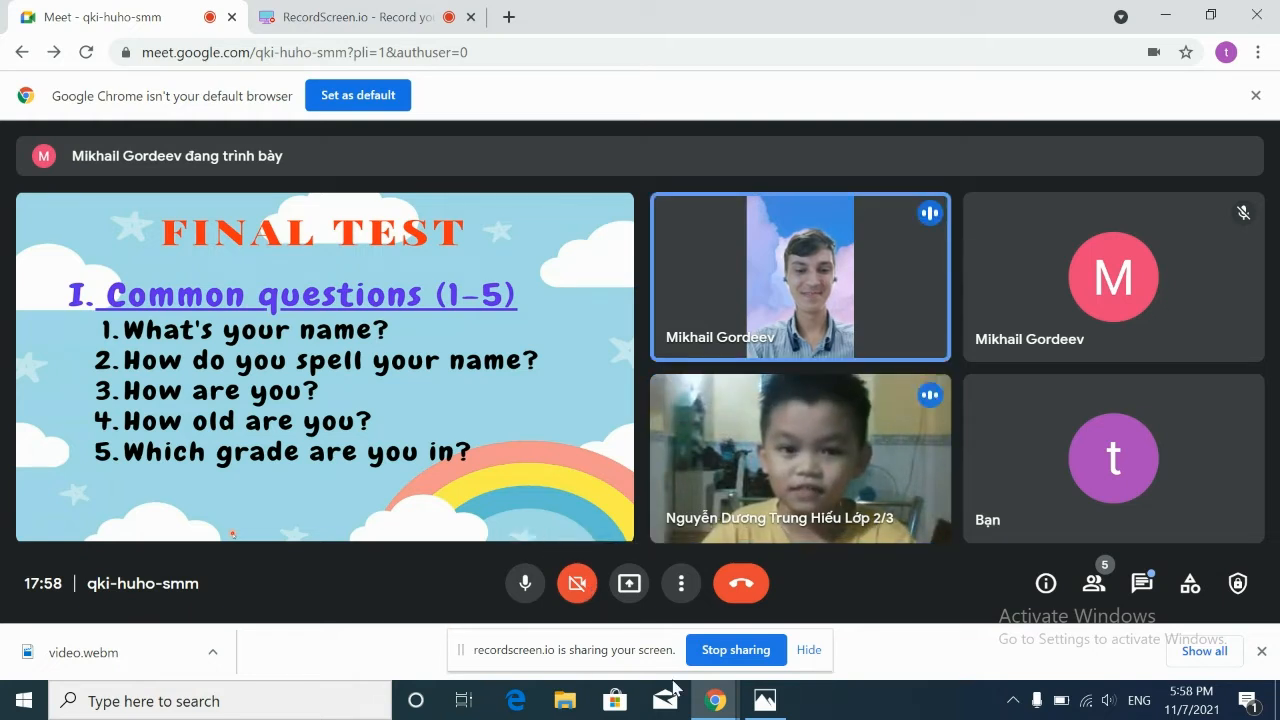
key("XF86AudioRaiseVolume")
key("XF86AudioRaiseVolume")
key("XF86AudioRaiseVolume")
key("XF86AudioRaiseVolume")
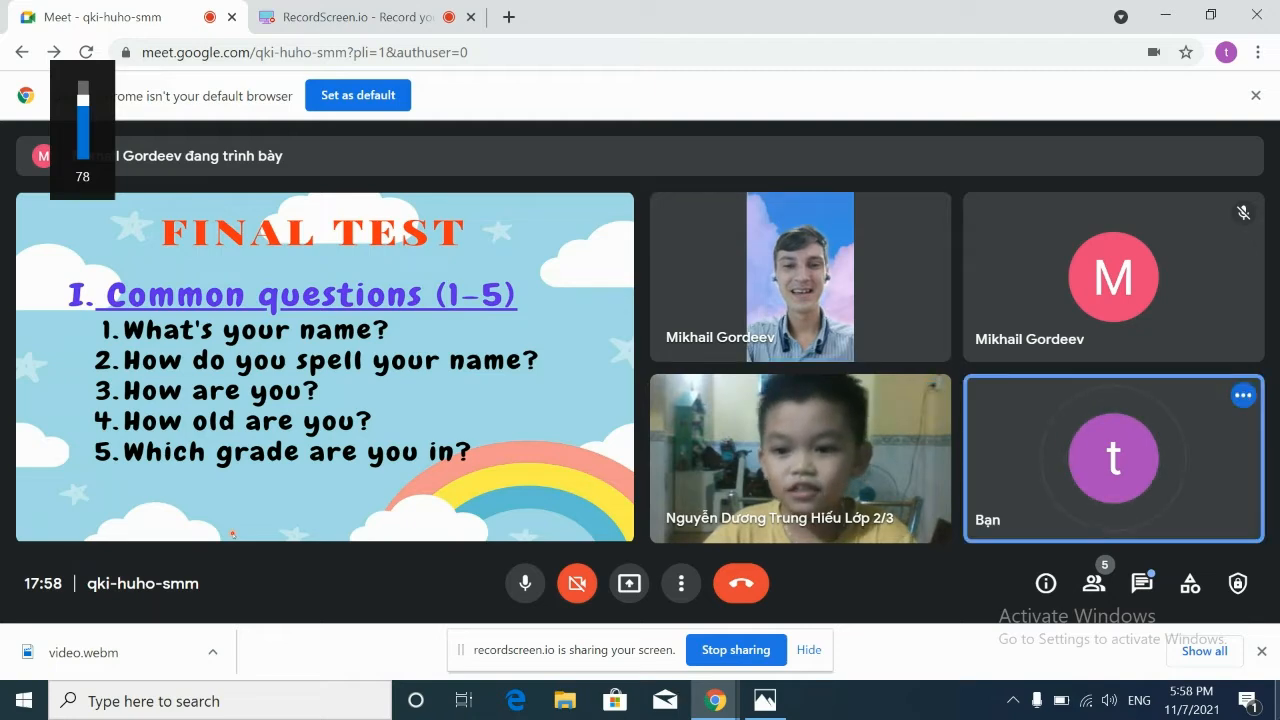
left_click(1262, 651)
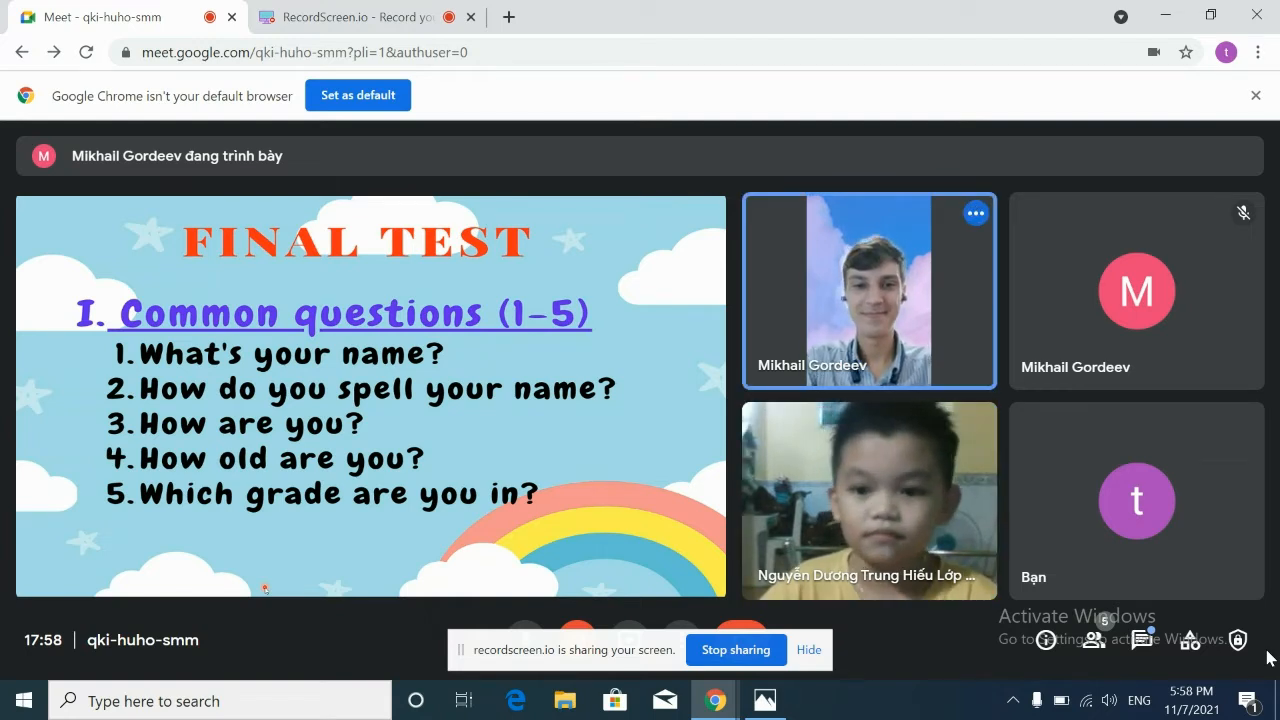
left_click(1257, 96)
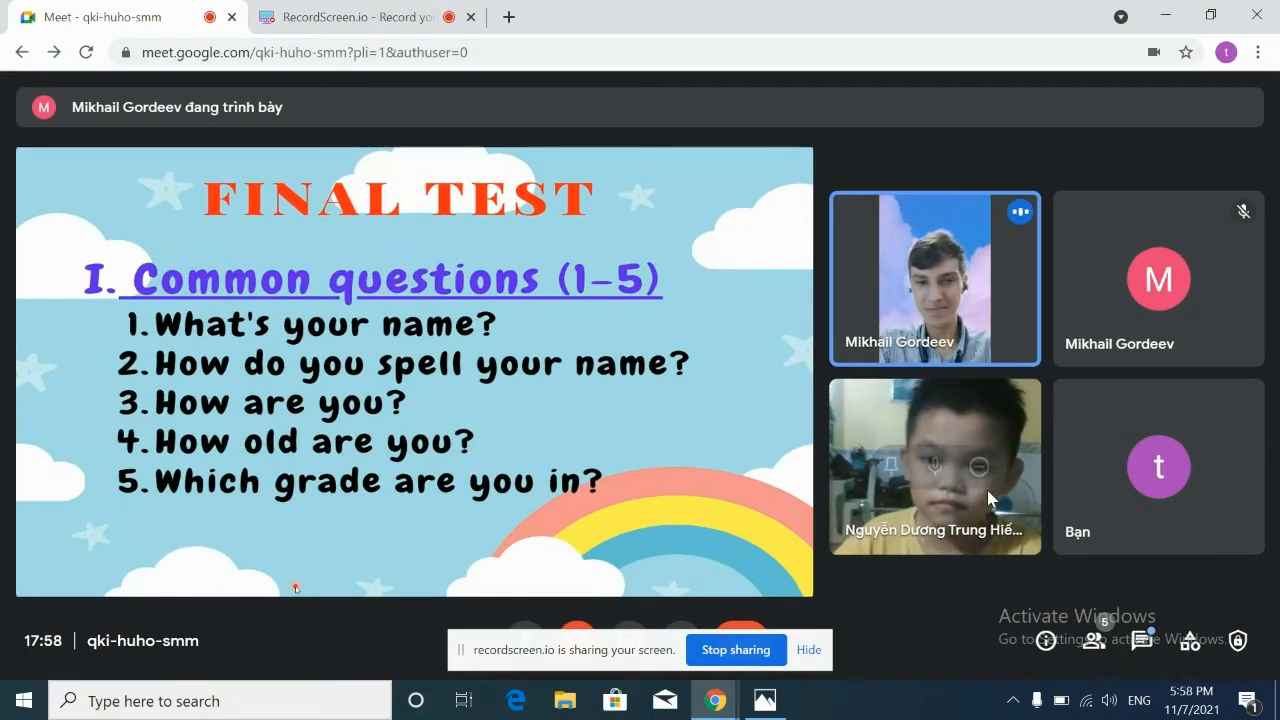